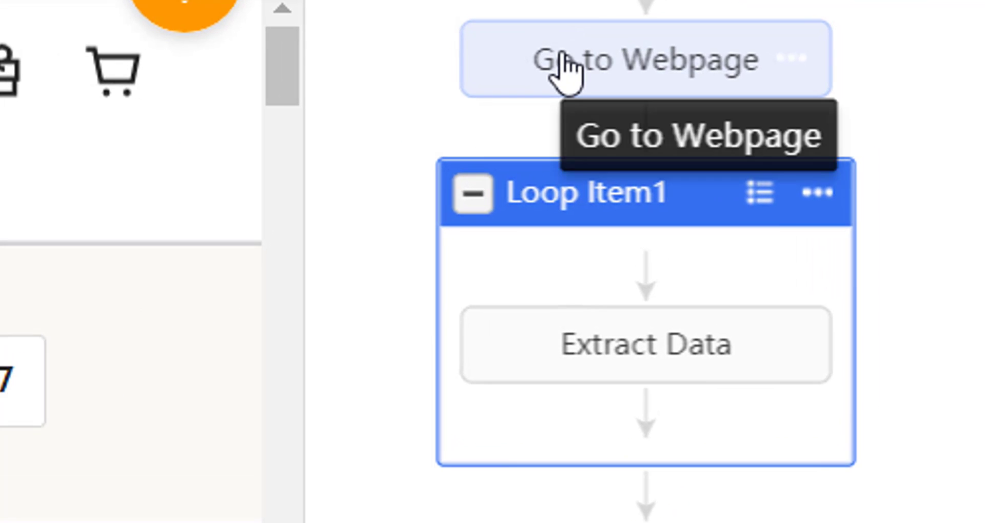
Inspect Go to Webpage, view the reviews Loop Item1 covers, then select Extract Data.
left_click(562, 56)
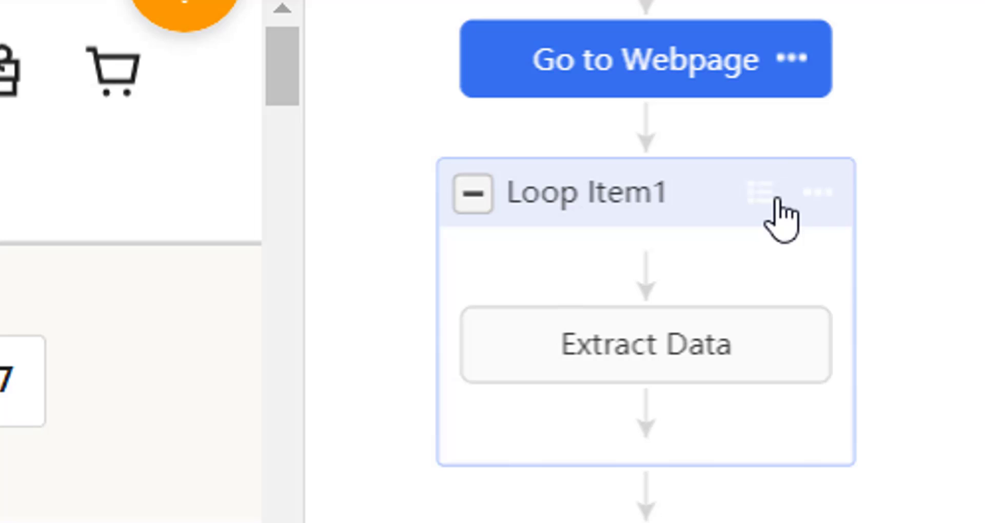
left_click(651, 193)
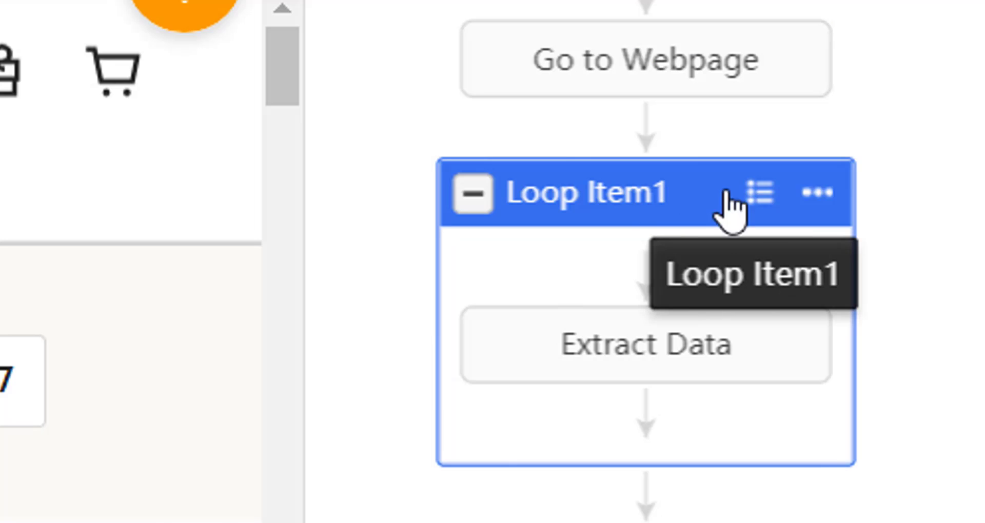
left_click(762, 194)
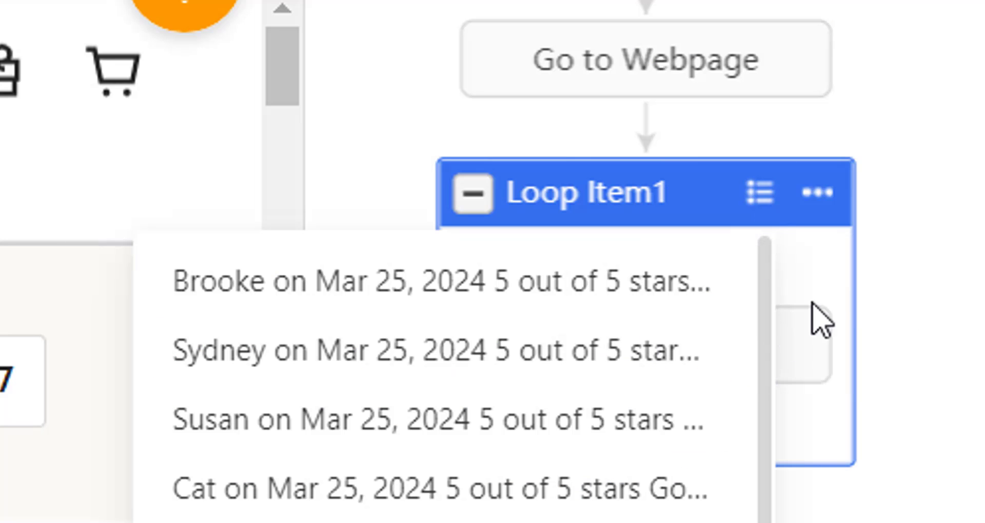
left_click(871, 286)
left_click(746, 357)
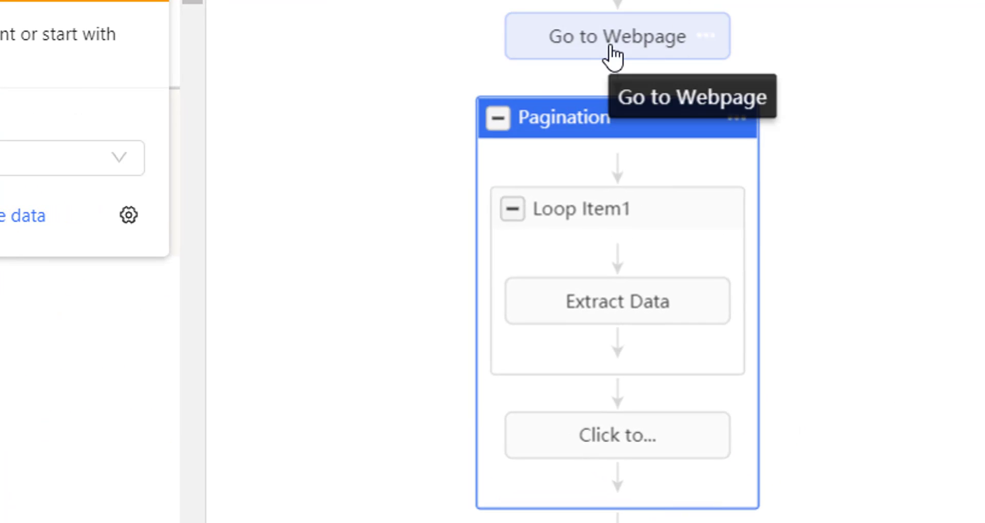
Step through Go to Webpage, Loop Item1, Extract Data, Pagination, Click to..., Loop Item1 and Extract Data.
left_click(721, 81)
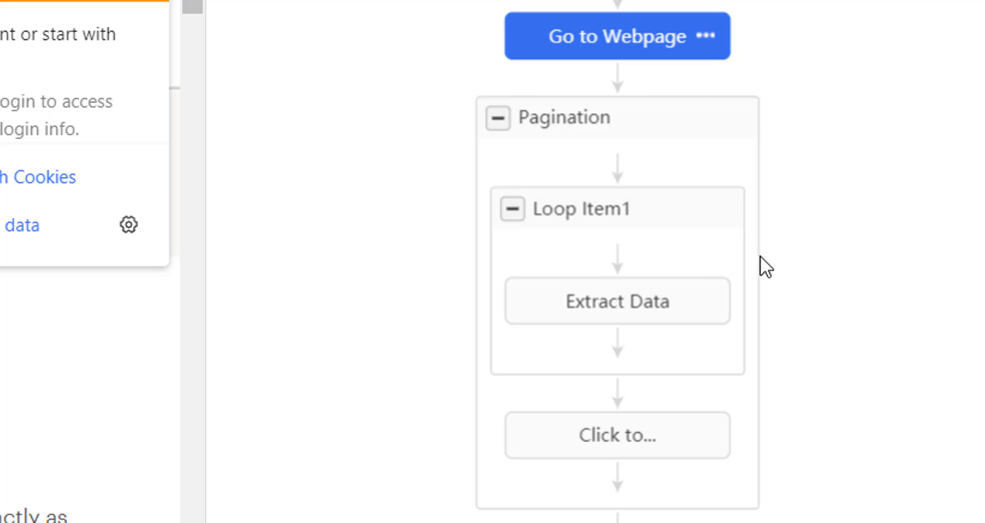
left_click(650, 243)
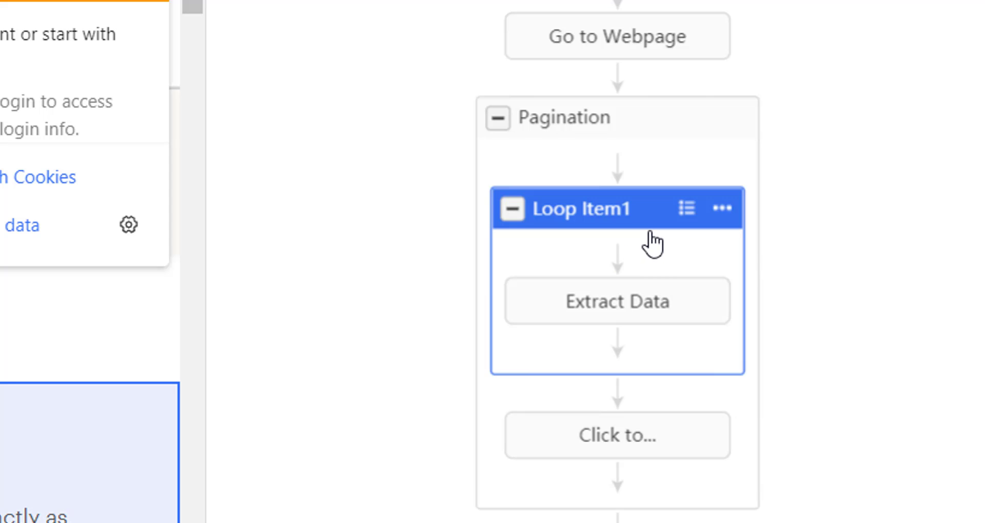
left_click(605, 315)
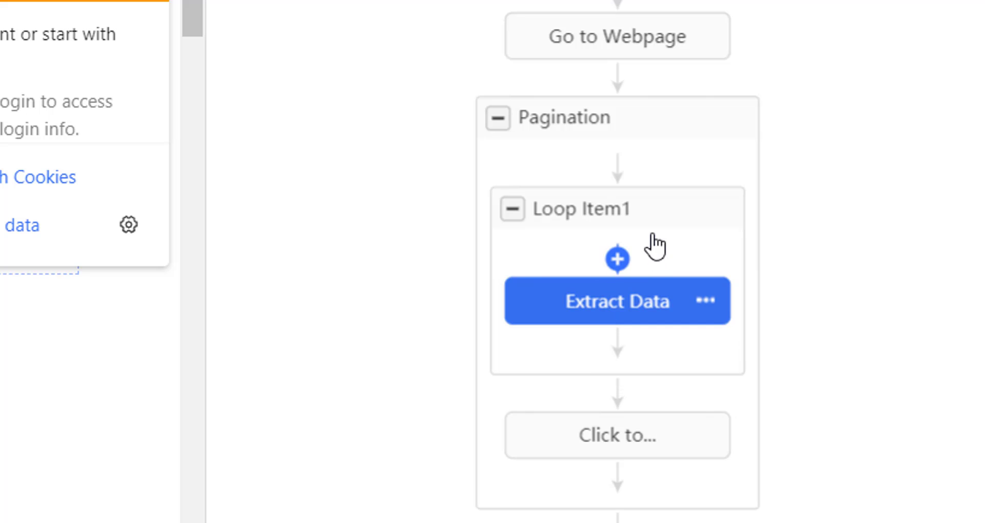
left_click(653, 127)
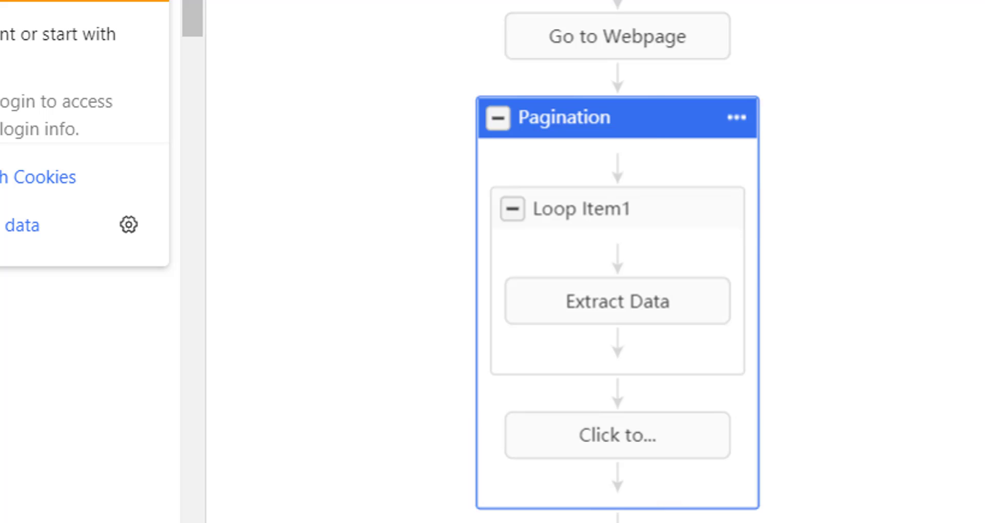
left_click(590, 456)
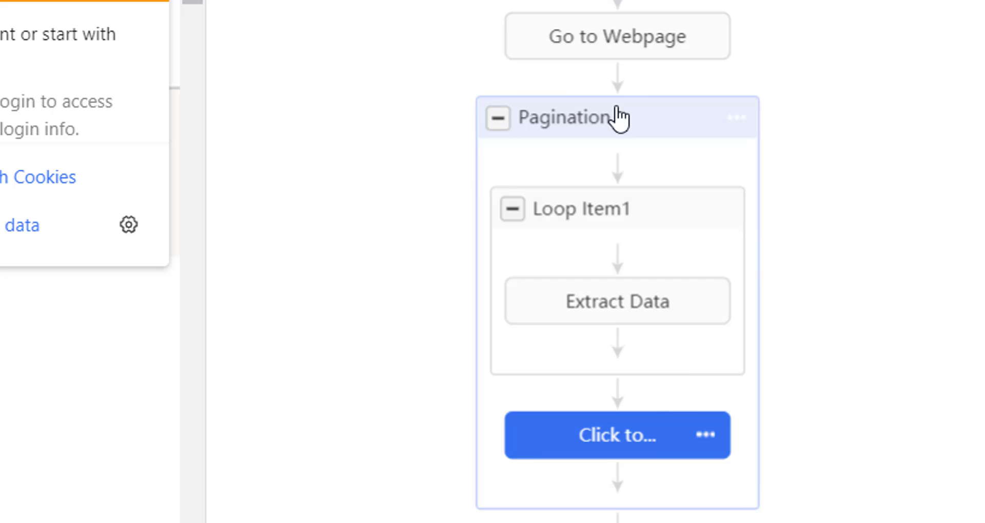
left_click(624, 204)
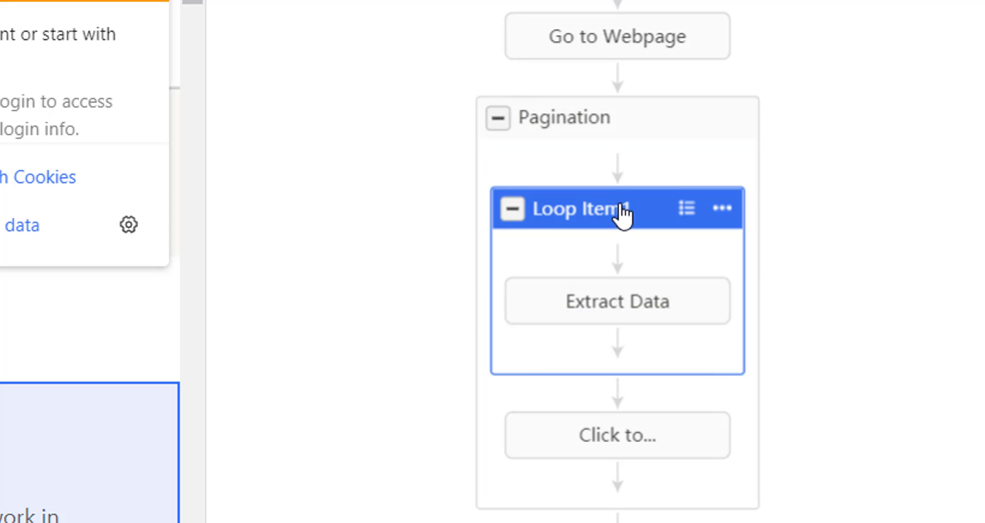
left_click(613, 300)
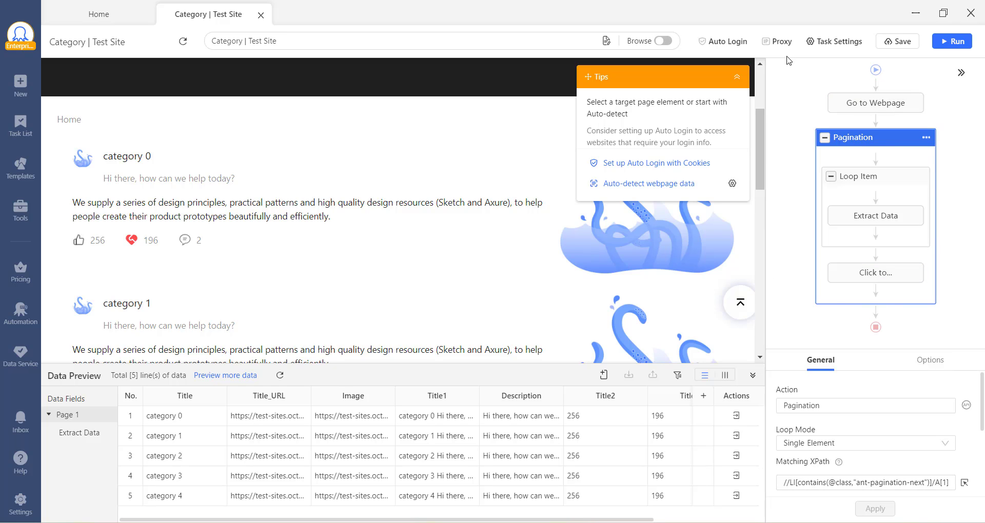
Reload the test page by running Go to Webpage, then reselect the Pagination loop.
left_click(861, 177)
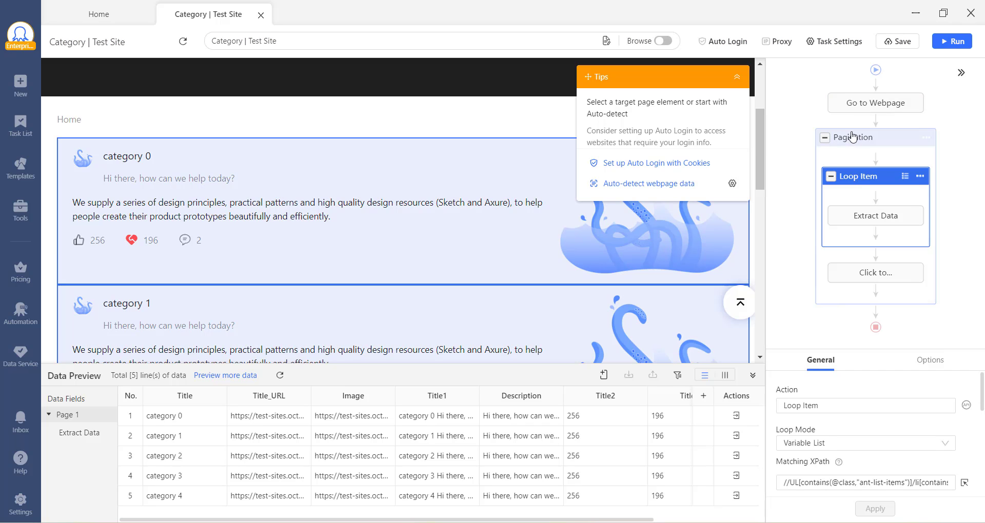
left_click(853, 137)
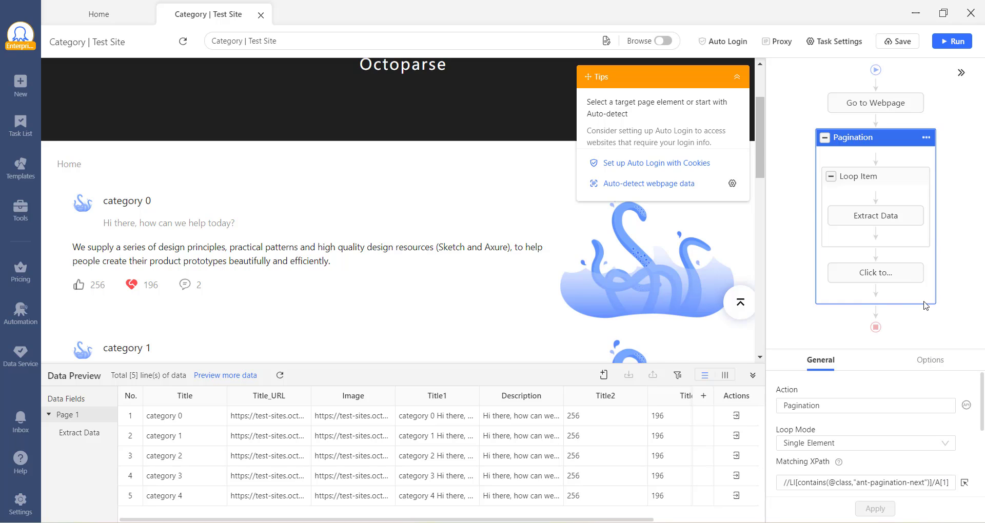
left_click(848, 112)
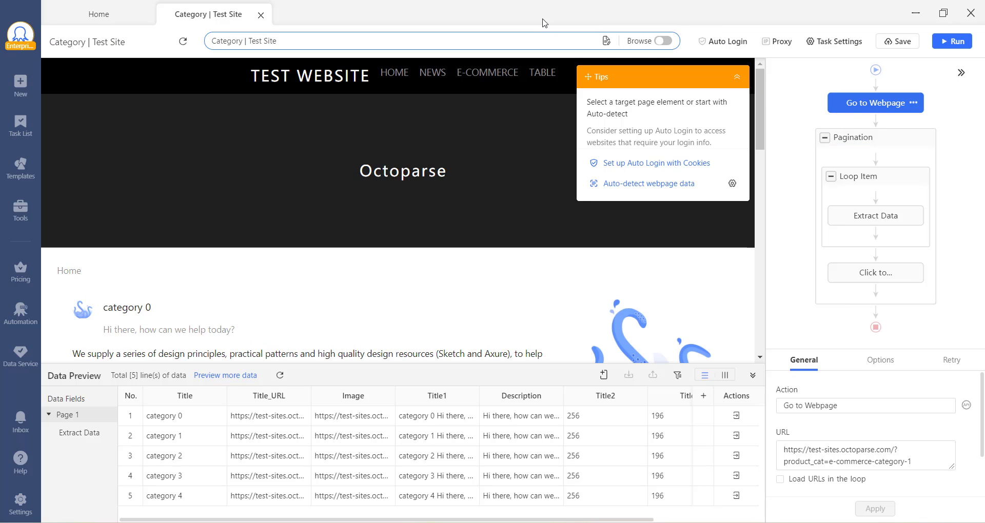
scroll(693, 273, "down", 5)
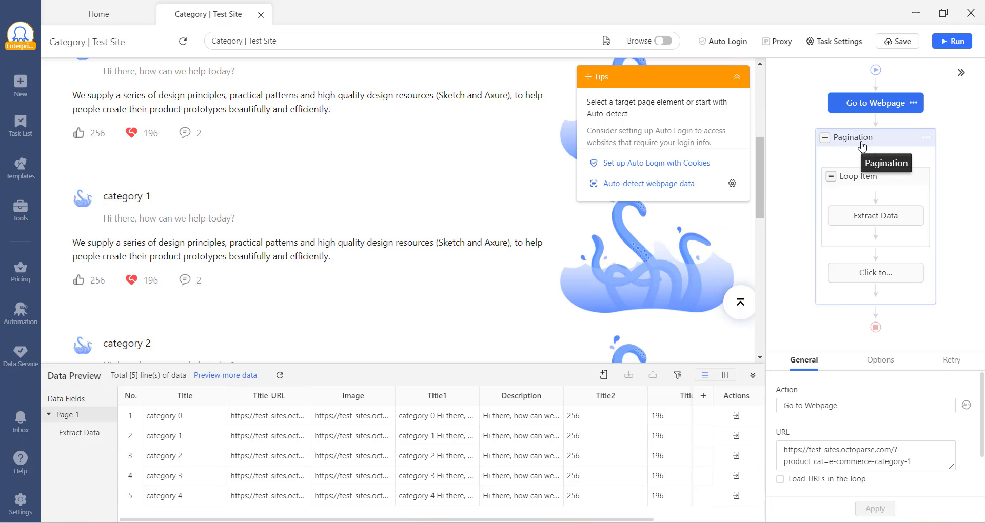
left_click(862, 147)
Turn to pages 2 and 3, then check the categories 10–14 preview and Extract Data rows.
scroll(548, 246, "down", 6)
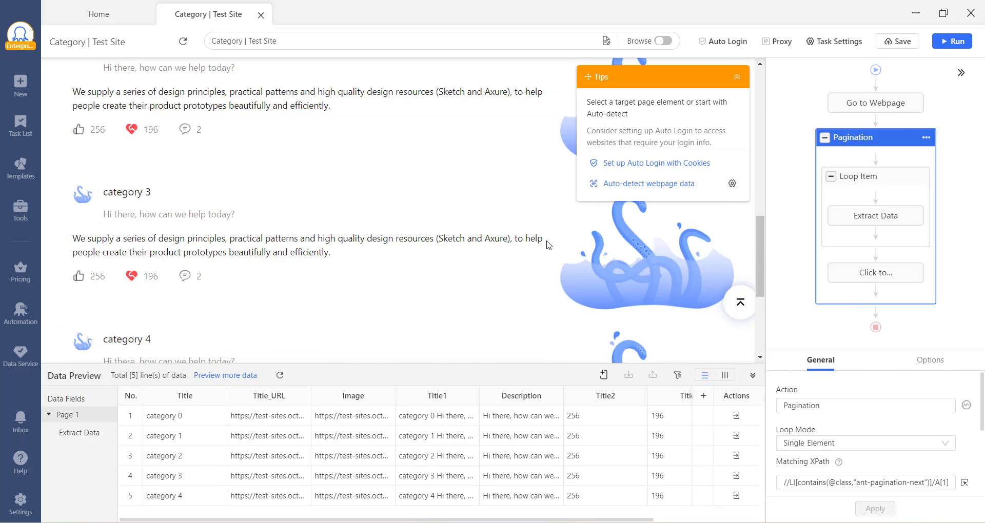
scroll(548, 245, "down", 4)
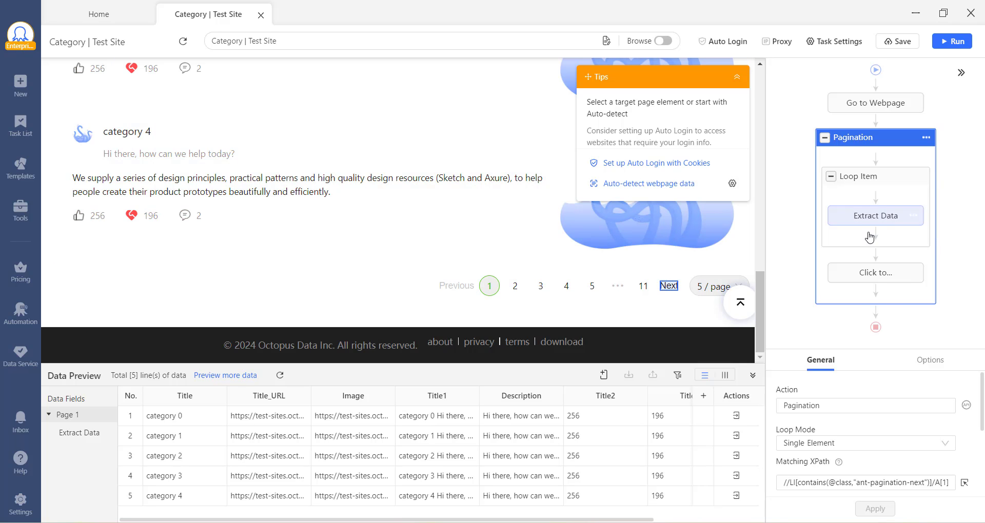
left_click(870, 275)
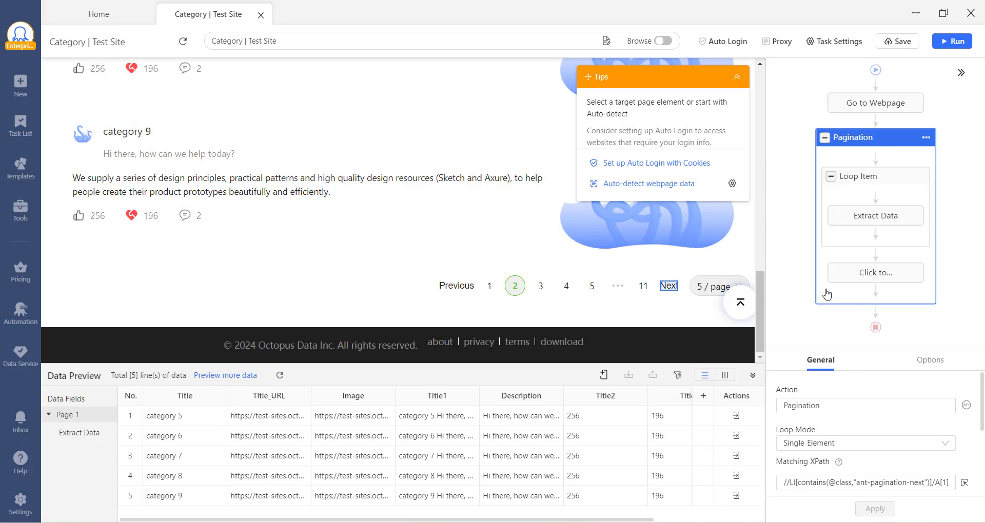
left_click(852, 284)
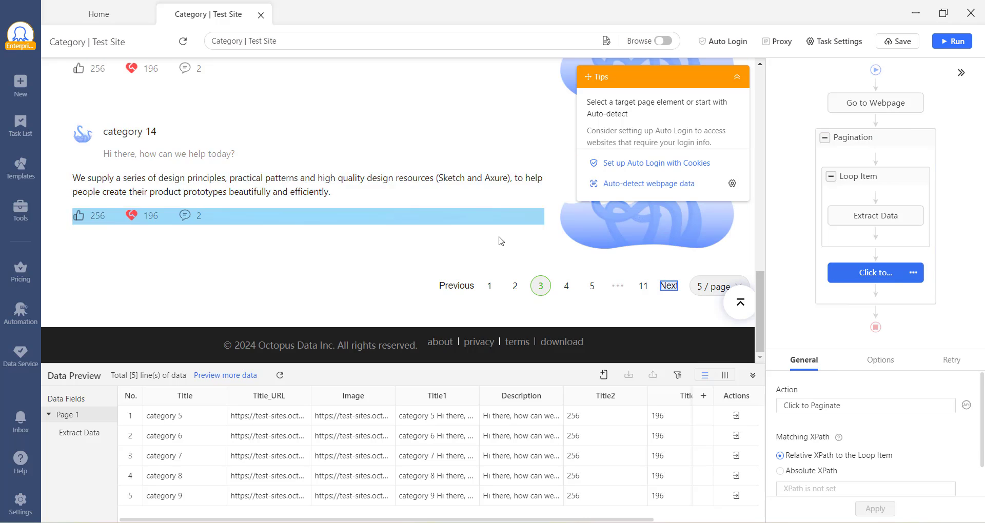
scroll(500, 241, "up", 10)
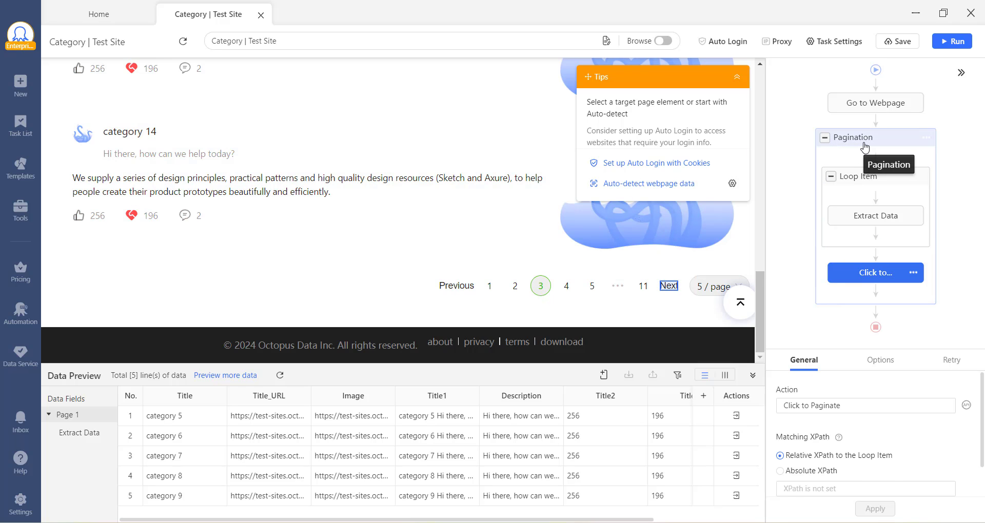
left_click(866, 148)
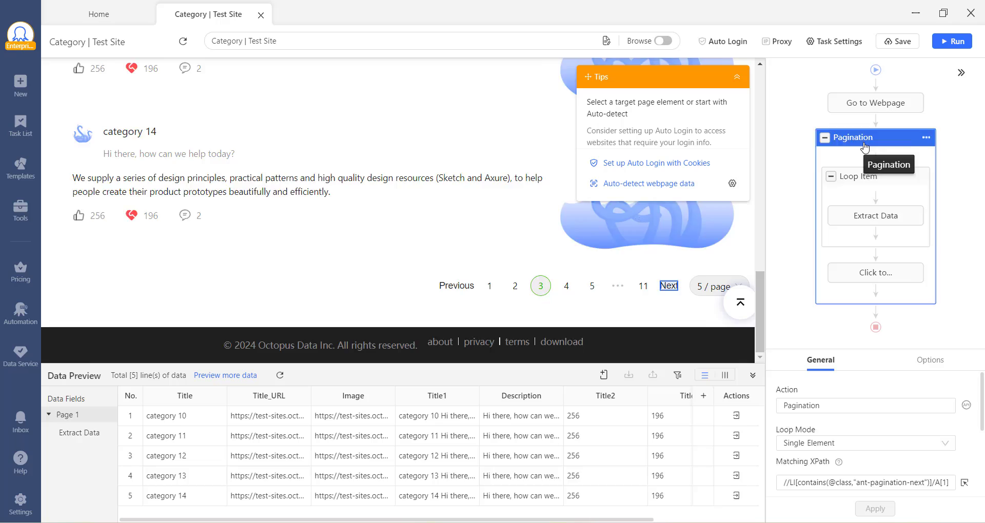
left_click(877, 216)
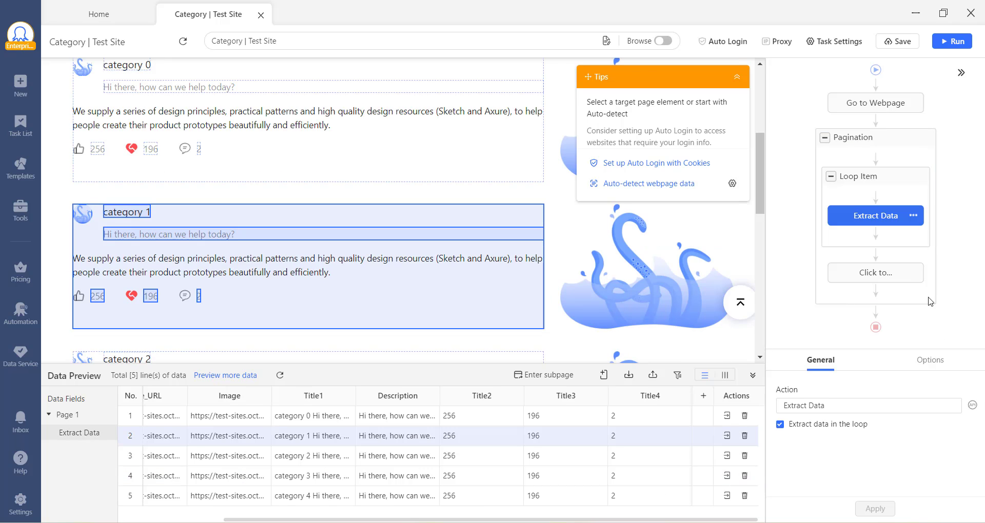
Review the Loop Item's settings and its five matched category items.
left_click(879, 178)
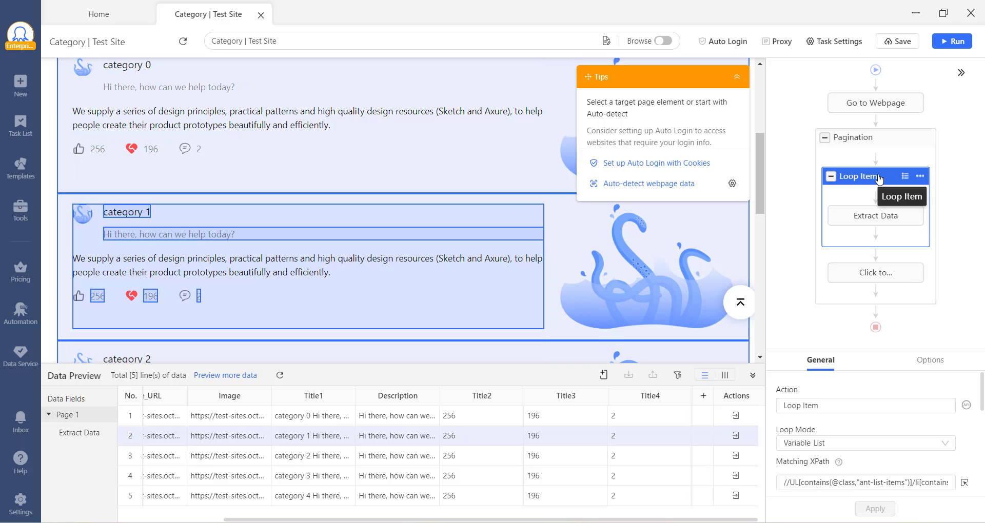
scroll(538, 162, "down", 8)
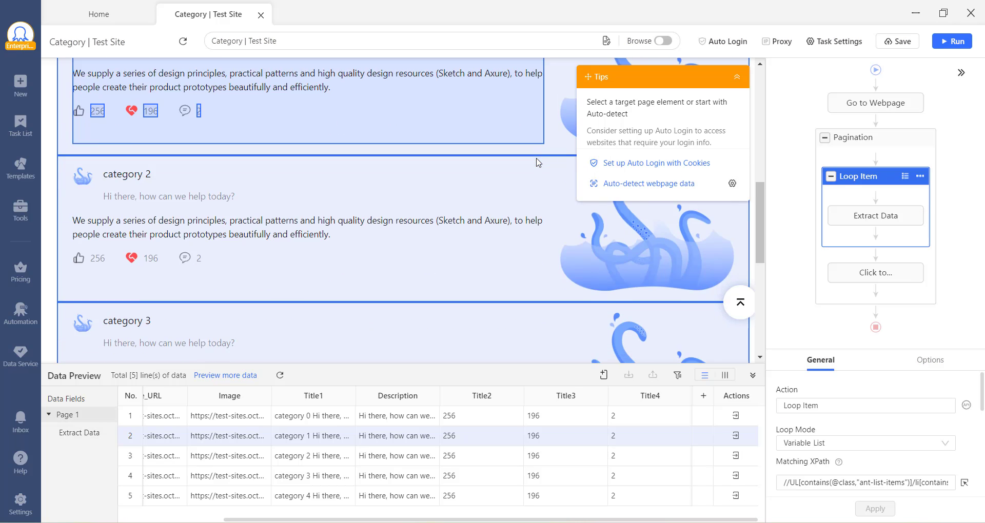
scroll(537, 162, "down", 3)
scroll(564, 180, "up", 18)
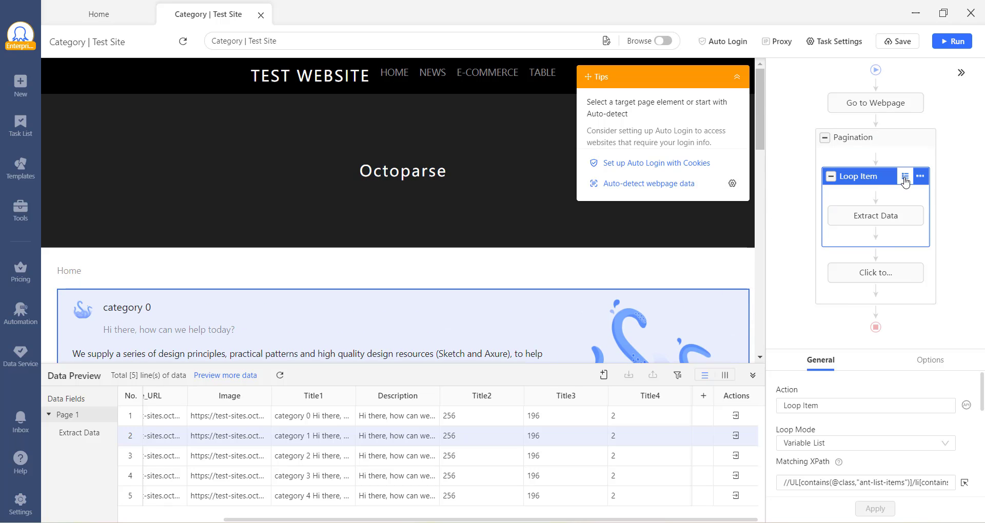
Apply category 3 as the current loop item, then bring up Extract Data's options.
left_click(906, 182)
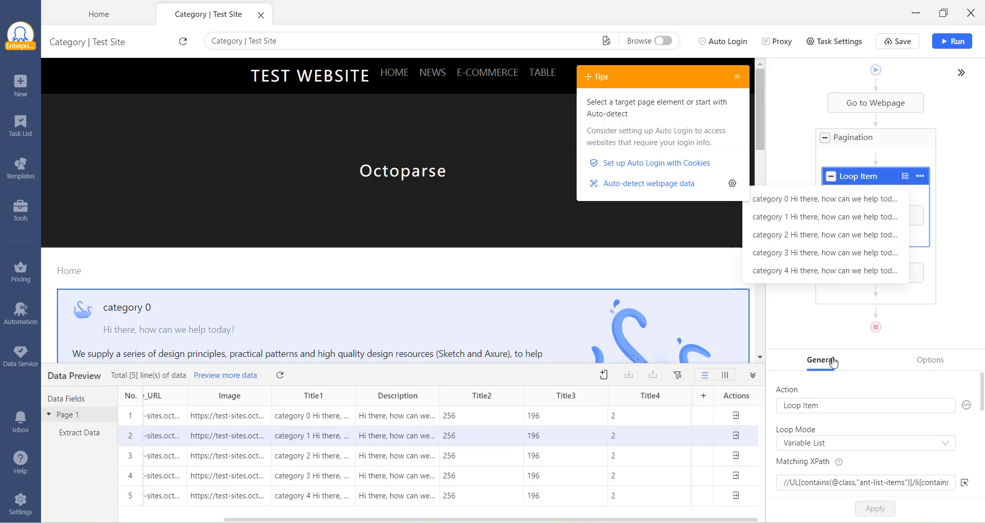
scroll(851, 434, "down", 1)
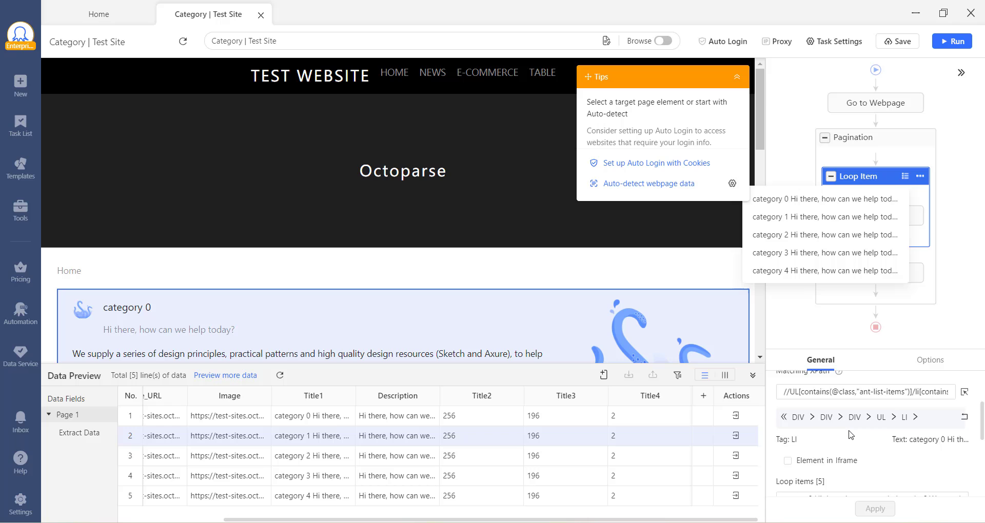
scroll(851, 435, "down", 2)
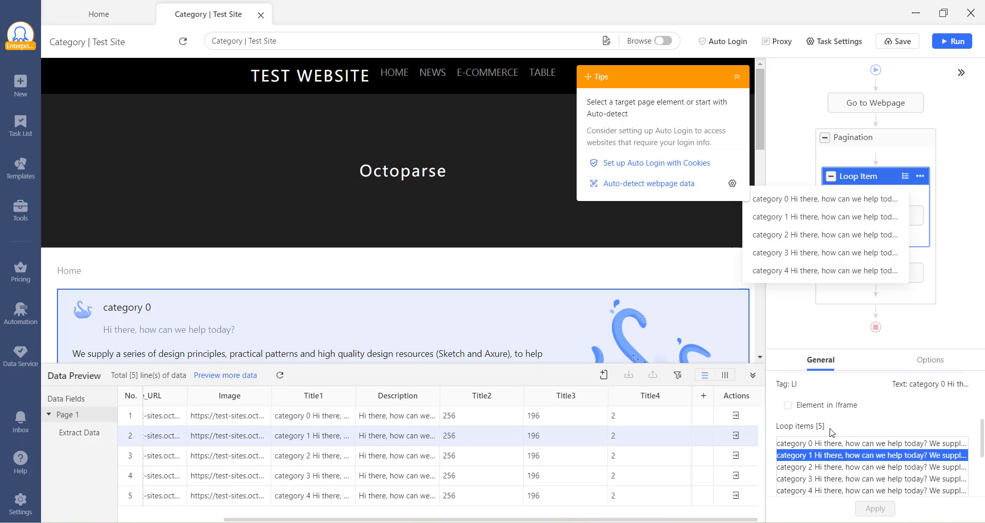
scroll(832, 433, "down", 2)
left_click(812, 393)
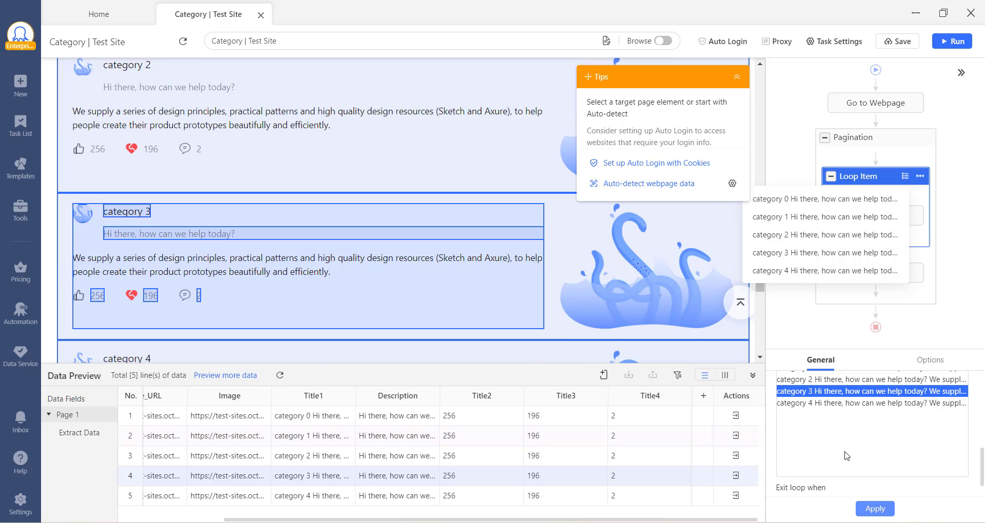
left_click(871, 508)
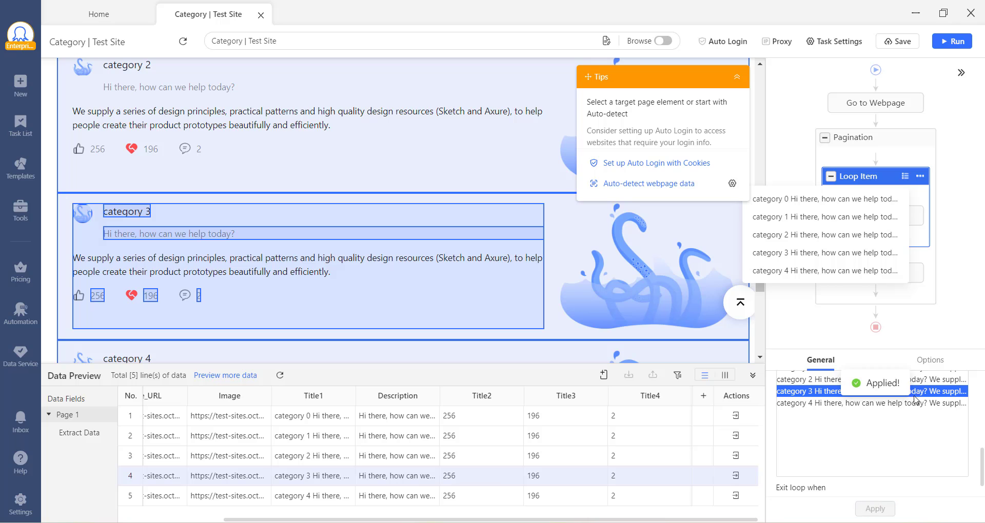
left_click(915, 218)
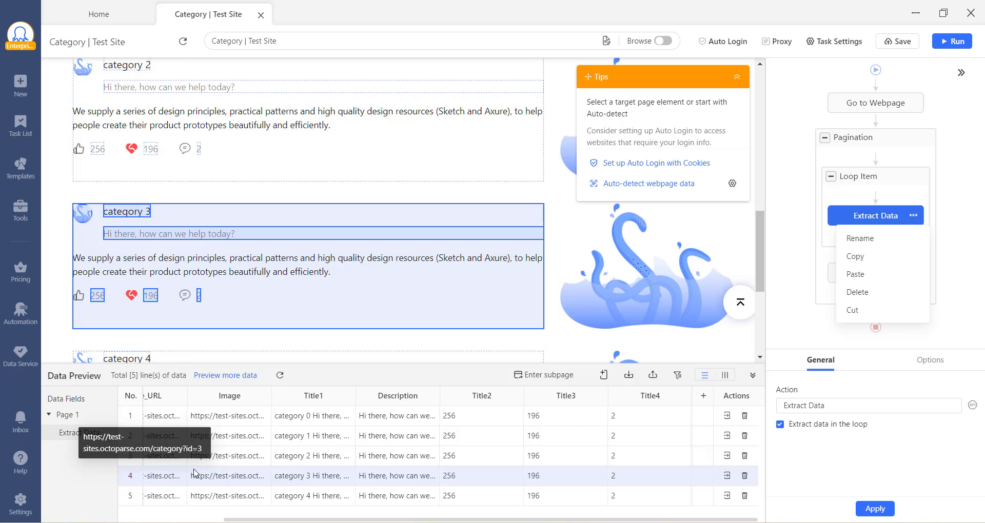
scroll(196, 474, "left", 3)
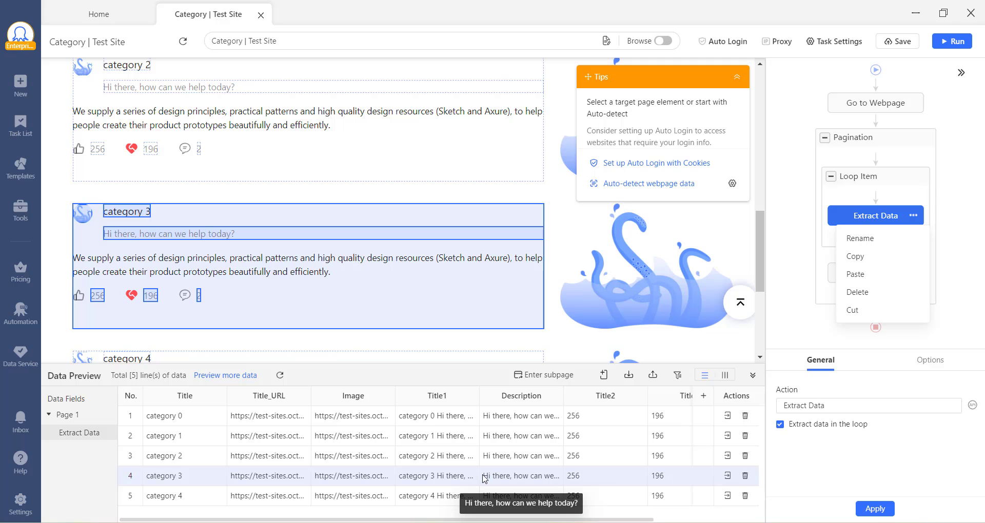
Check Pagination's options, then drag Loop Item to follow the Click to... step.
left_click(852, 137)
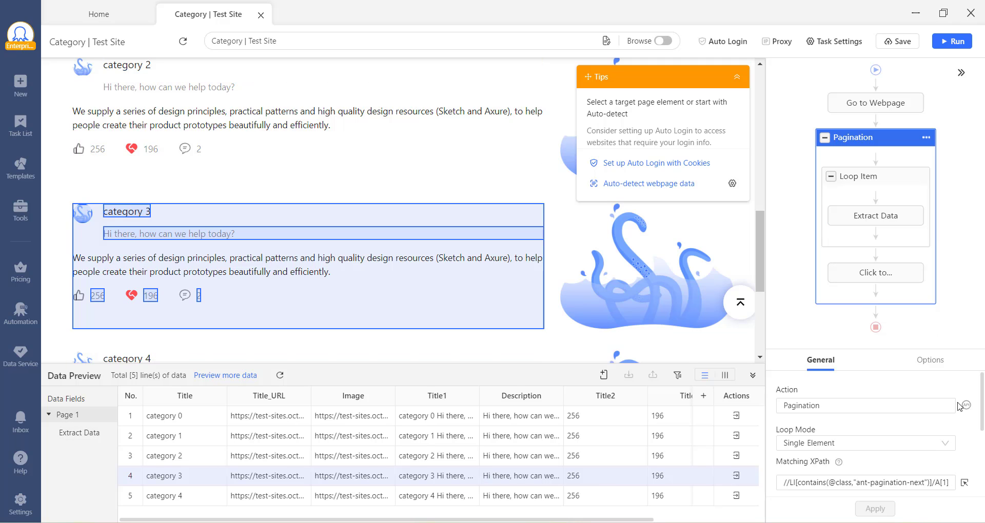
left_click(927, 138)
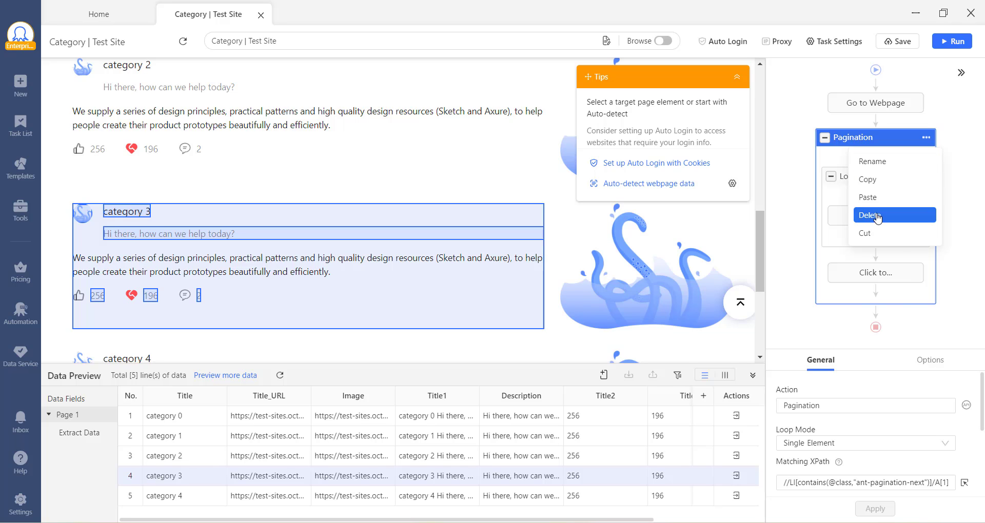
left_click(865, 179)
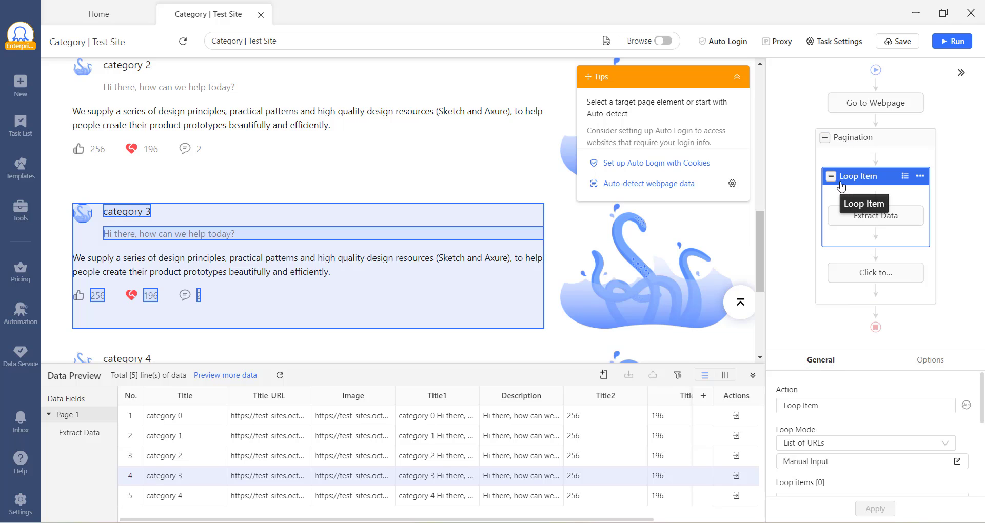
left_click_drag(867, 181, 879, 293)
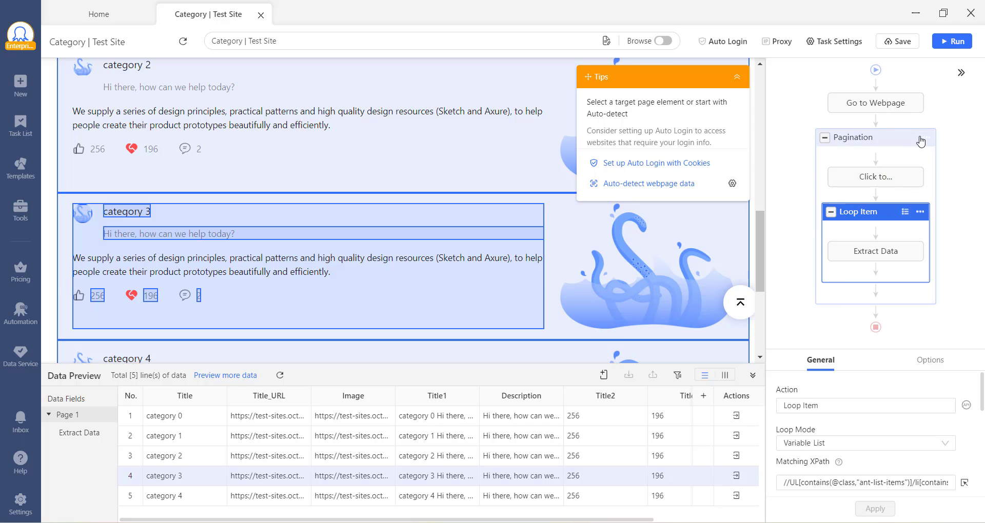
Move Loop Item and Extract Data above Pagination, then delete the Pagination step.
left_click(899, 140)
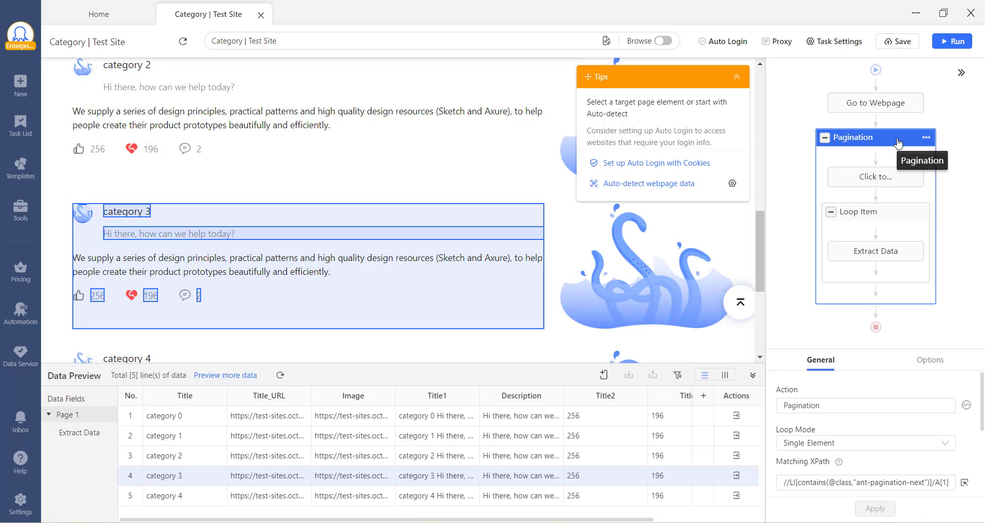
left_click(884, 218)
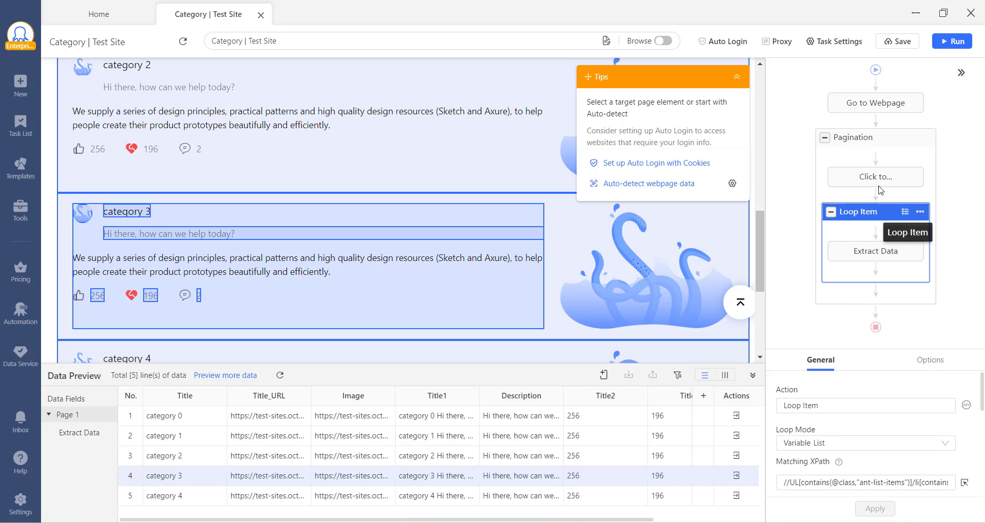
left_click_drag(867, 212, 875, 123)
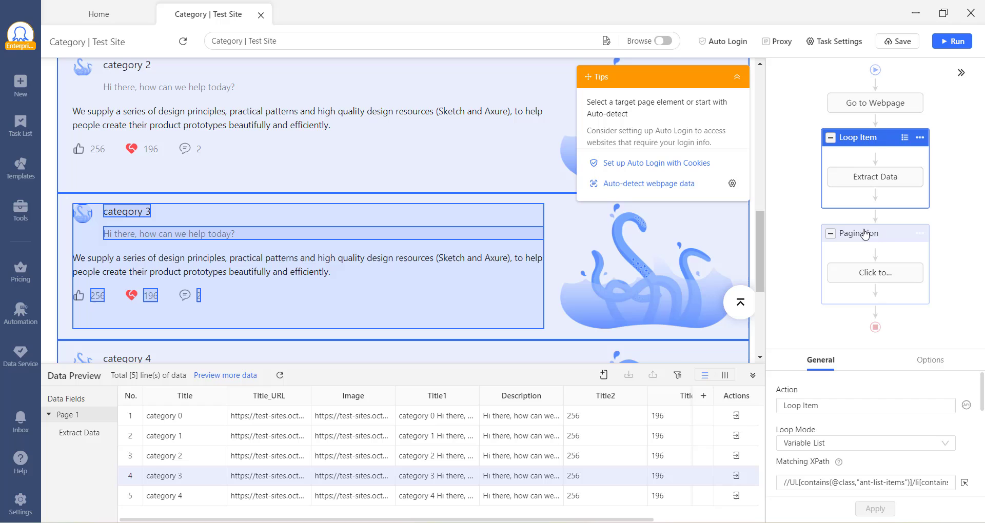
left_click(920, 235)
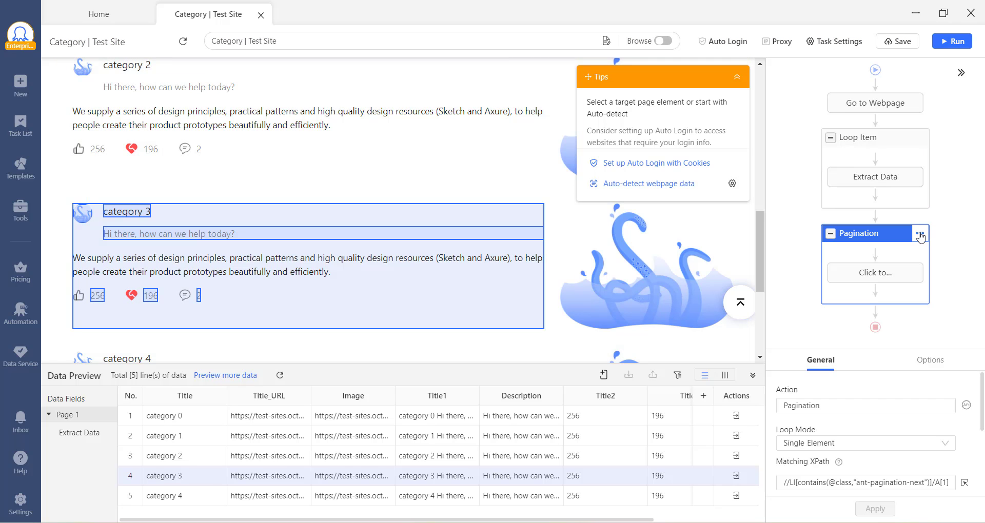
left_click(921, 235)
left_click(886, 310)
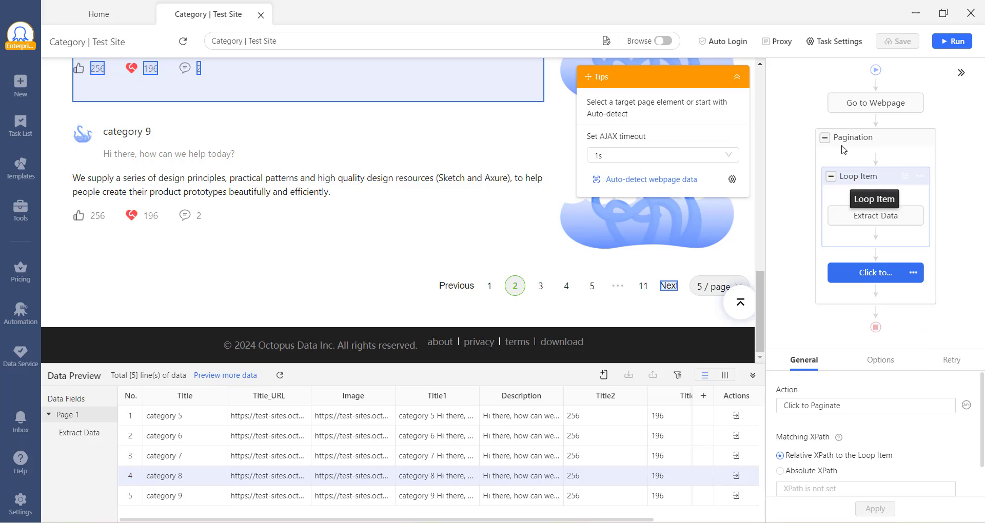
Run the task on this device in Standard Mode and show its browser.
left_click(953, 42)
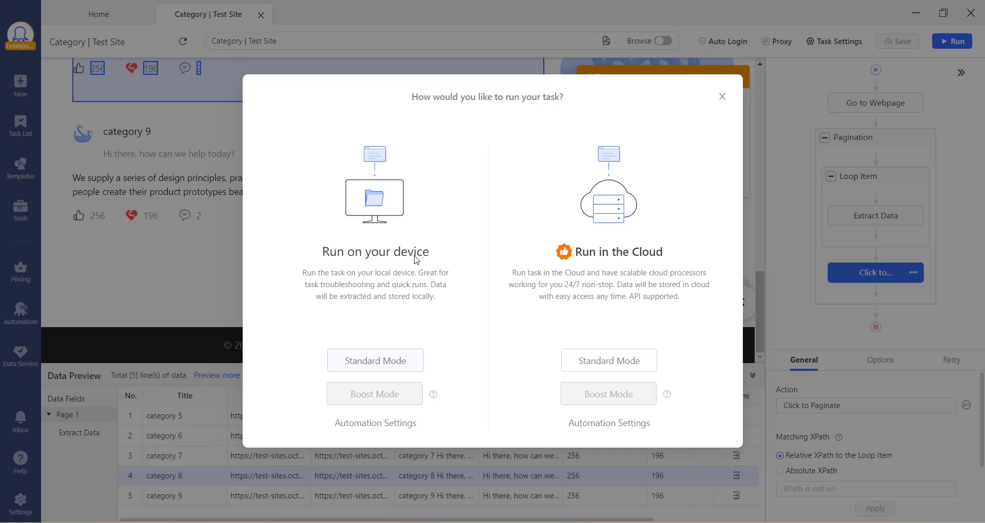
left_click(378, 361)
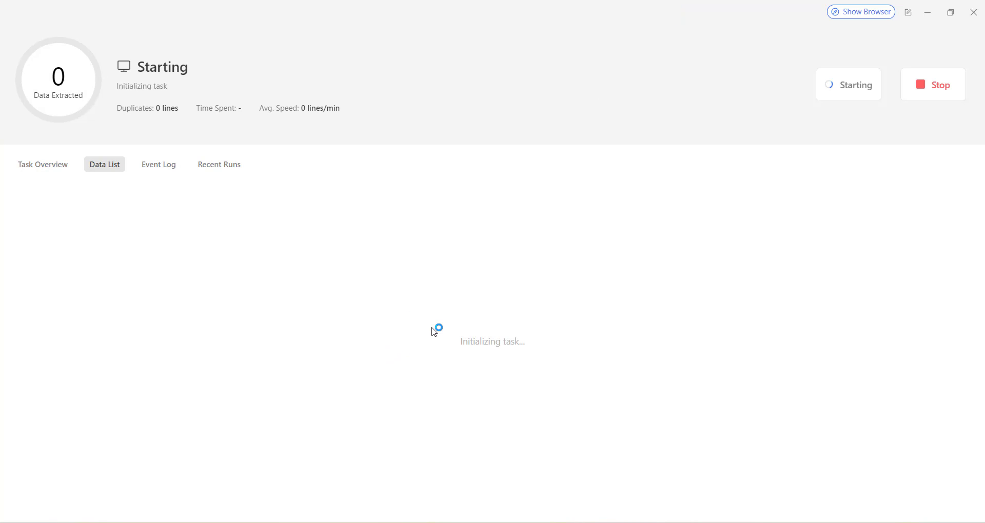
left_click(847, 15)
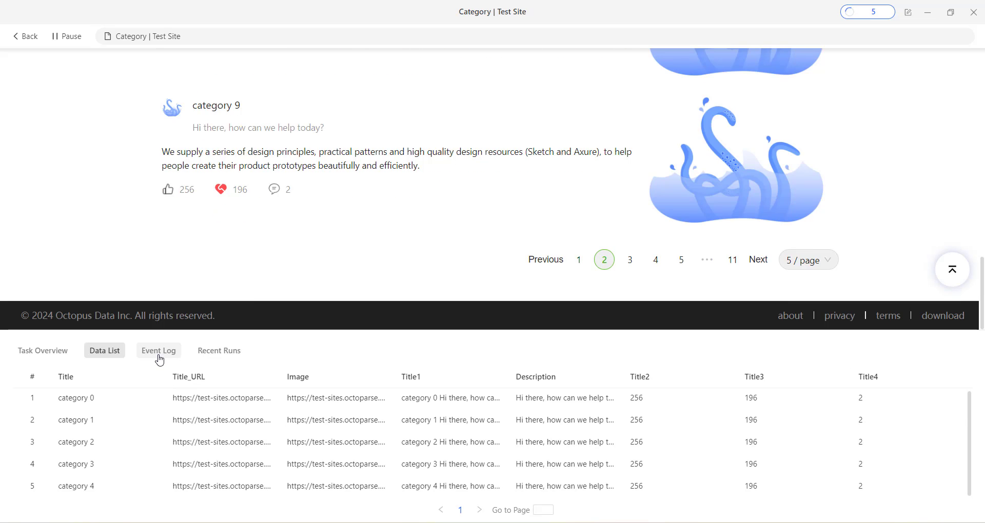
Show the run's Event Log filtered to Error Logs Only.
left_click(158, 353)
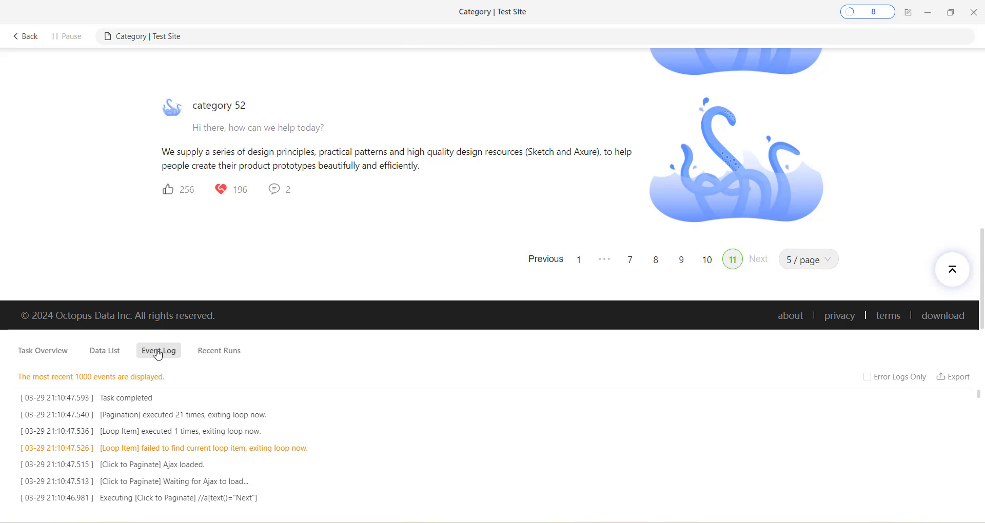
left_click(868, 377)
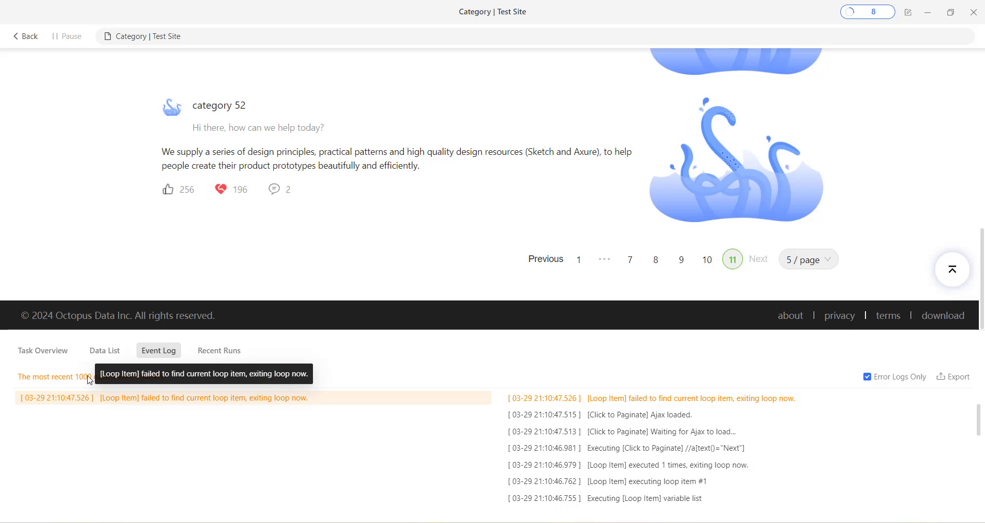